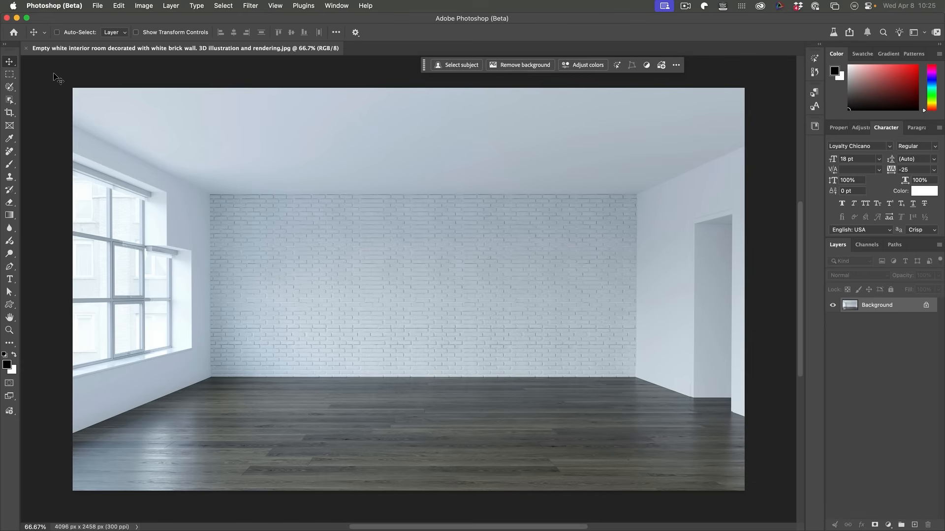
# Select the entire room image and start a Generative Fill using the partner model Gemini 3 (with Nano Banana Pro).
pyautogui.press('super+a')
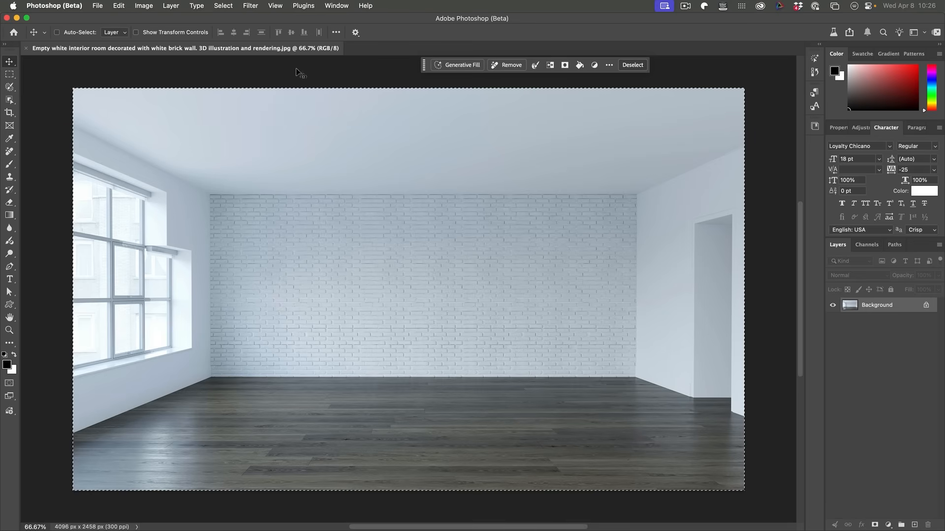
pyautogui.click(461, 67)
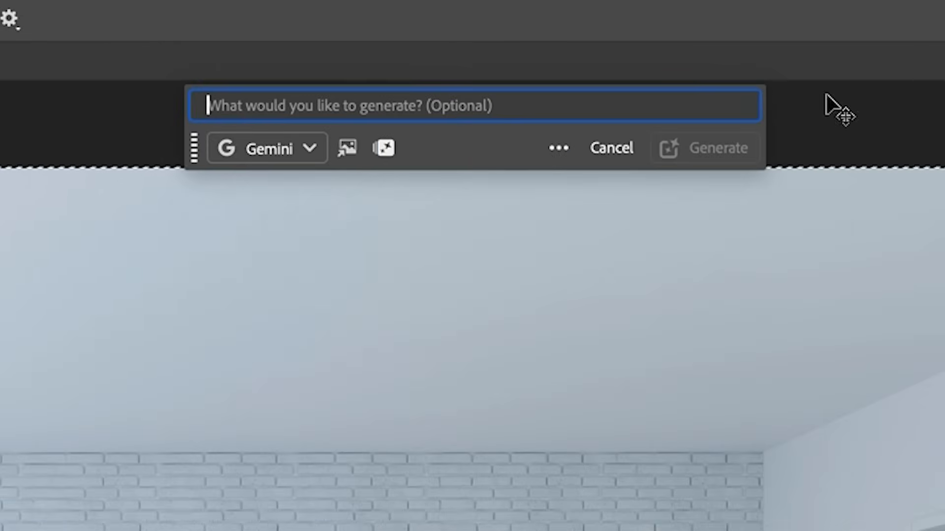
pyautogui.click(270, 149)
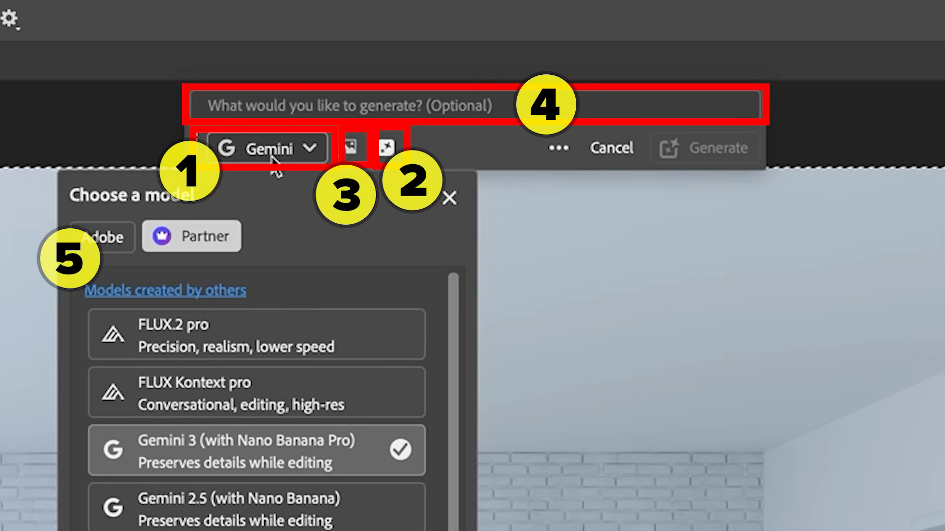
pyautogui.click(96, 238)
pyautogui.click(181, 234)
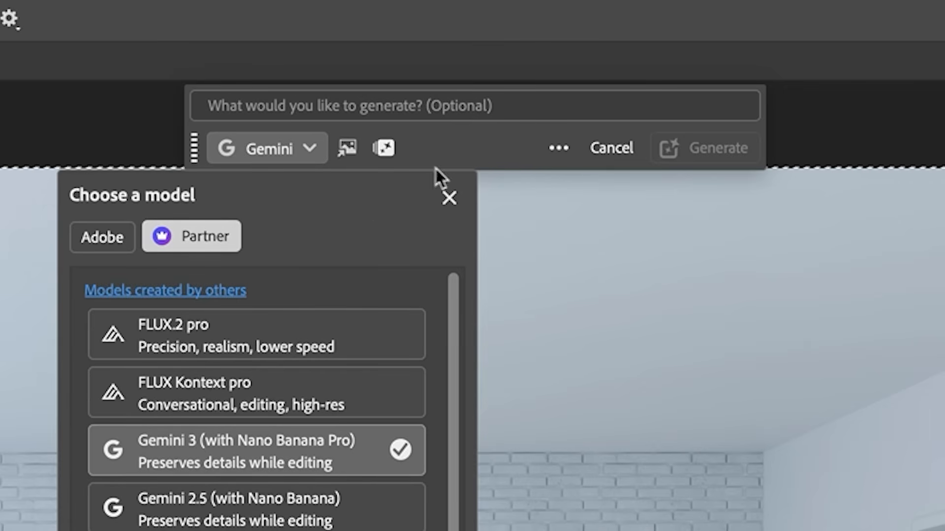
pyautogui.click(455, 147)
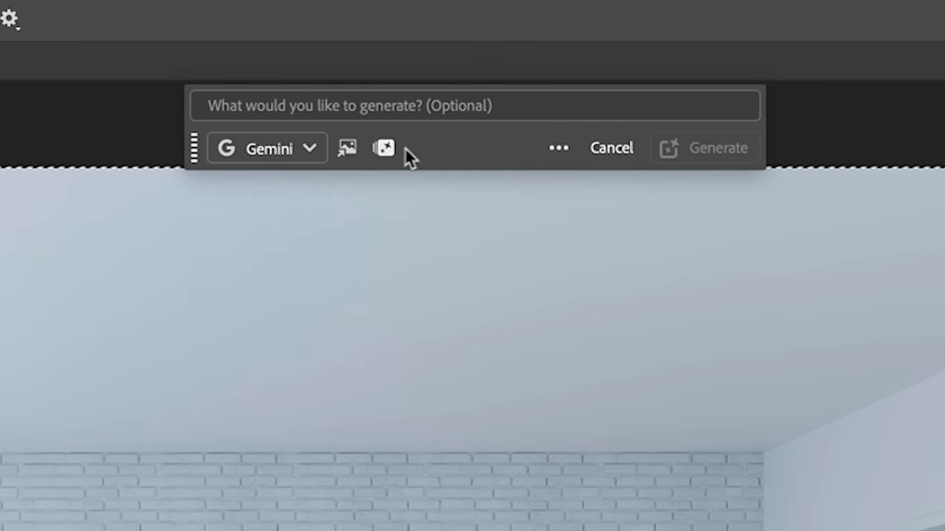
# Examine the generative credits balance and the credit cost per use of each generative feature and model.
pyautogui.click(385, 148)
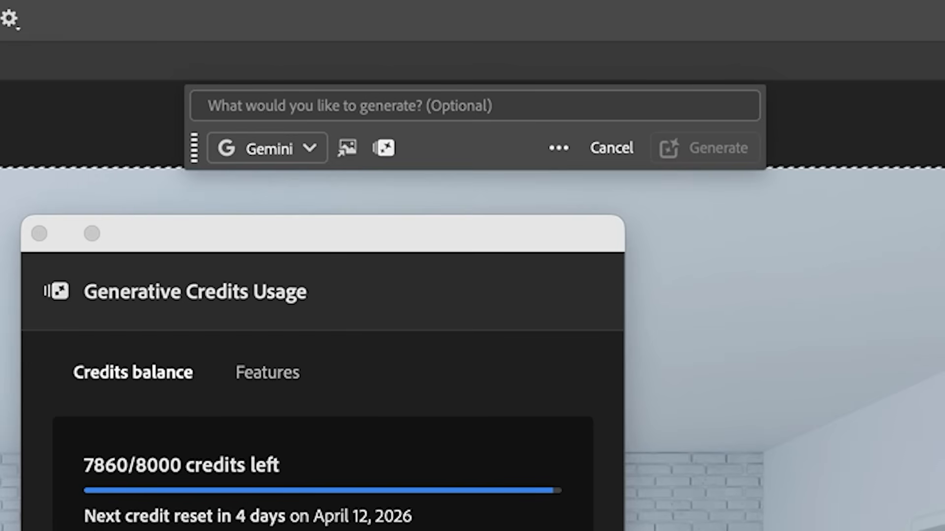
pyautogui.click(267, 372)
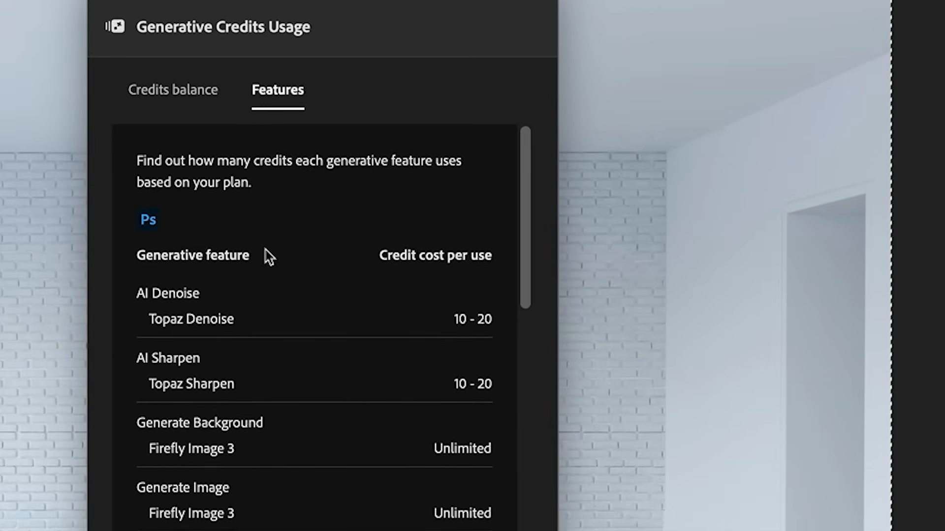
pyautogui.scroll(-2, 257, 390)
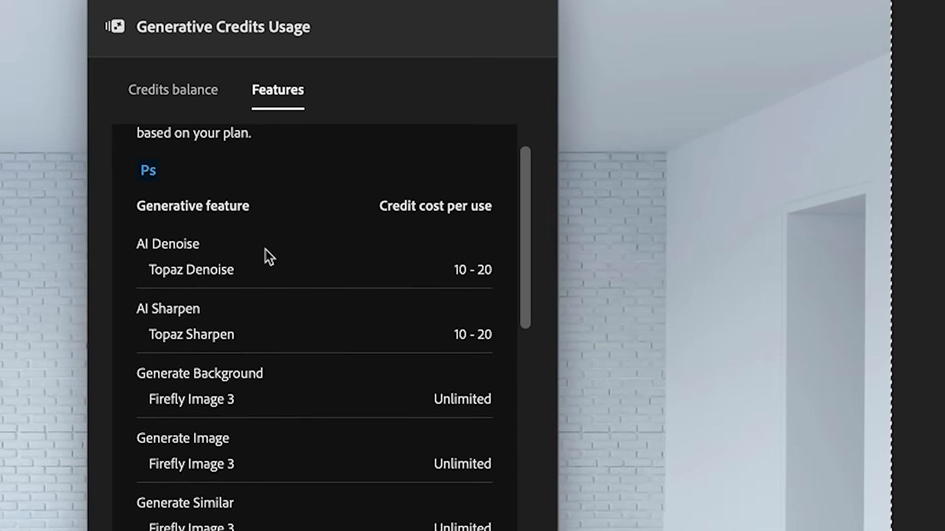
pyautogui.scroll(-4, 221, 316)
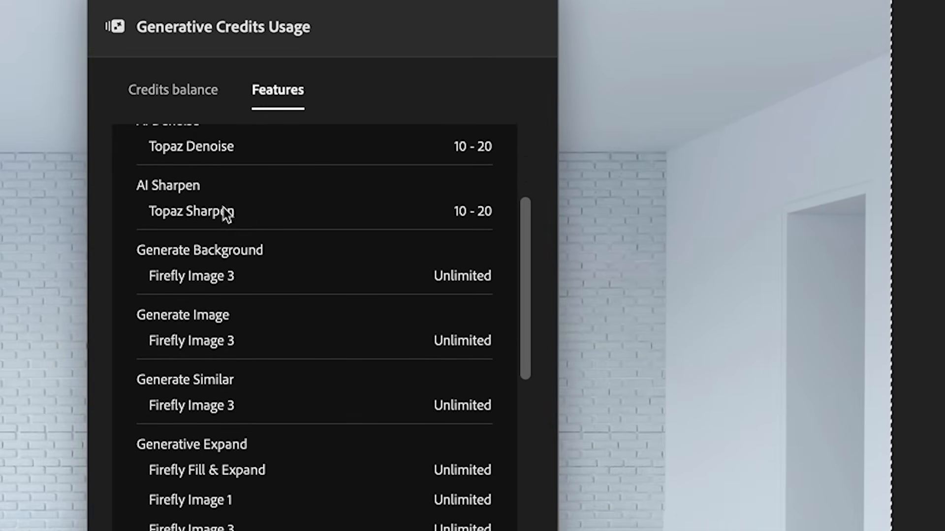
pyautogui.scroll(-5, 234, 237)
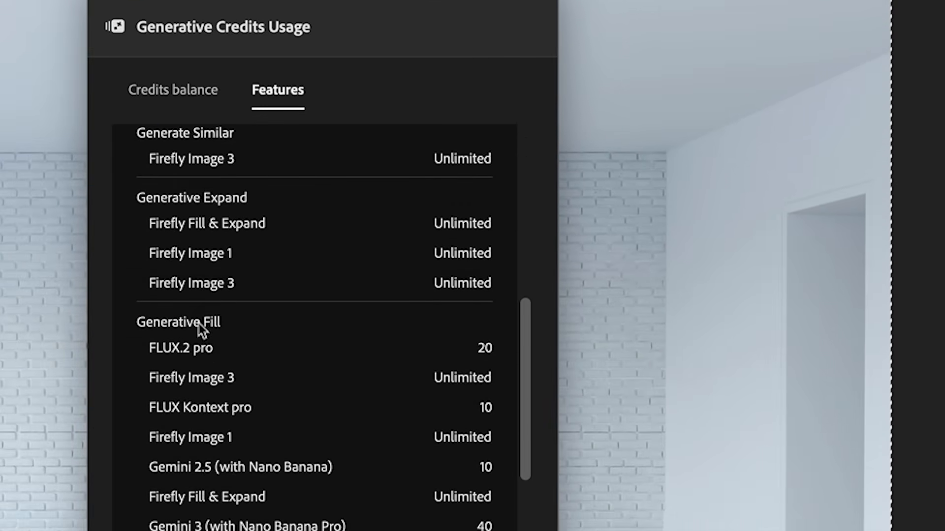
pyautogui.scroll(-2, 204, 355)
pyautogui.scroll(-3, 206, 374)
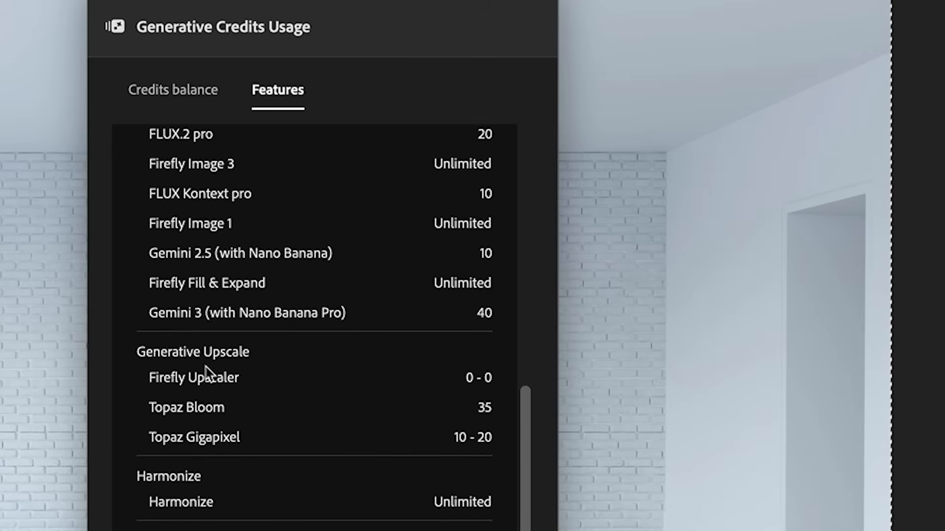
pyautogui.scroll(15, 207, 371)
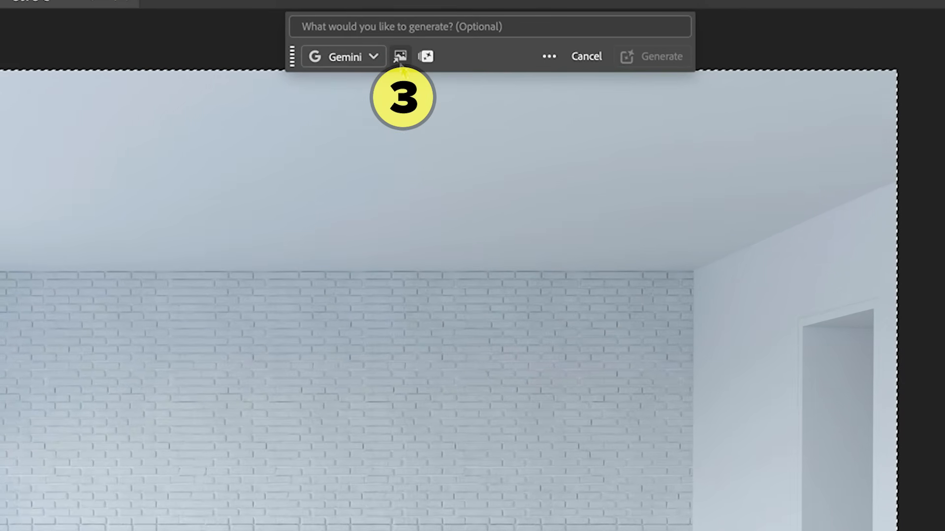
# Switch to Safari to view the Wayfair office desk listings, and minimize the browser window.
pyautogui.click(399, 57)
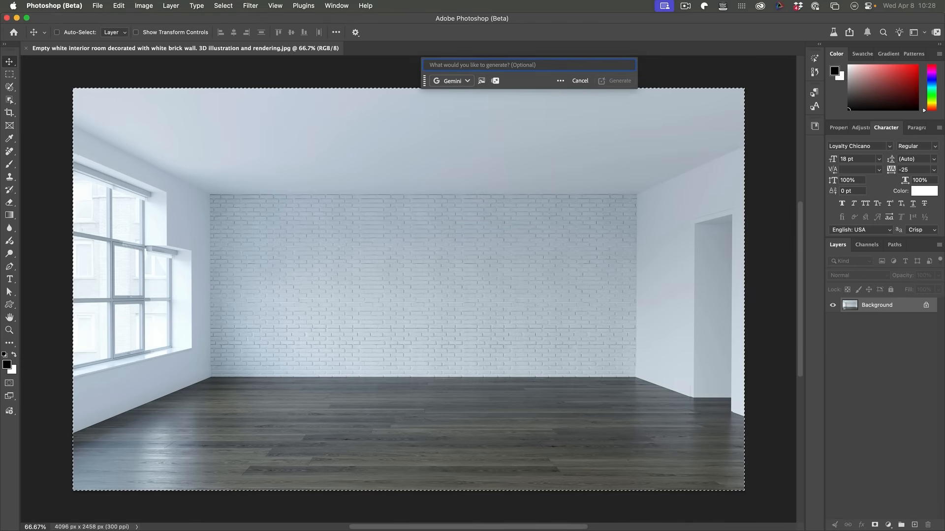
pyautogui.moveTo(187, 530); pyautogui.dragTo(116, 46)
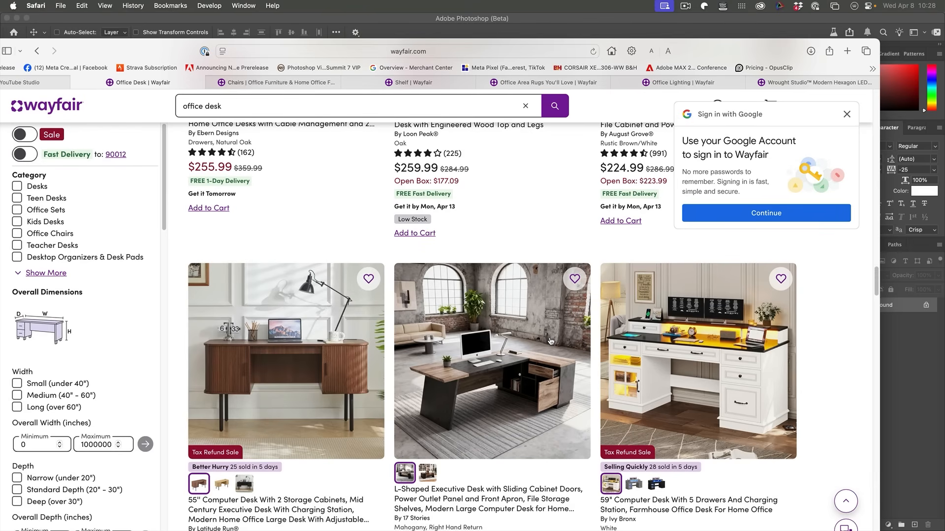
pyautogui.press('super+m')
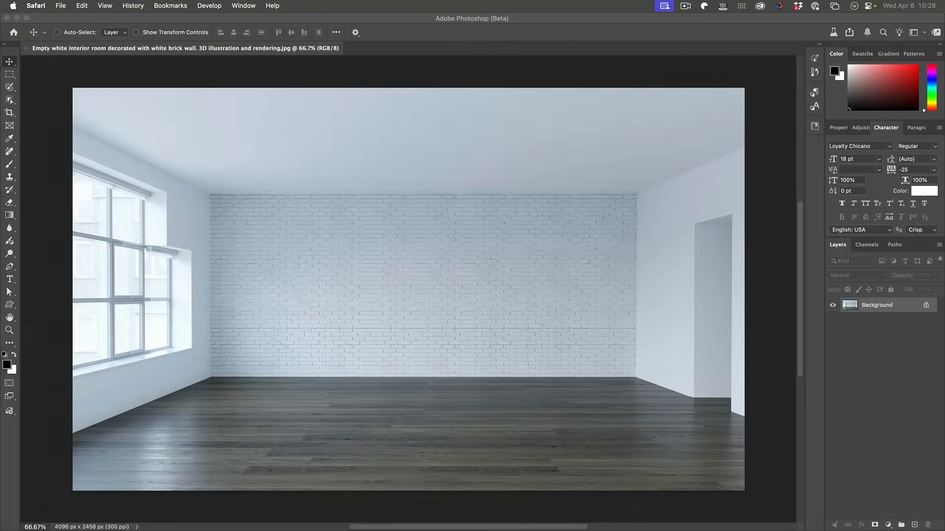
# Open the file picker for adding reference images to the Generative Fill of the whole room.
pyautogui.click(455, 72)
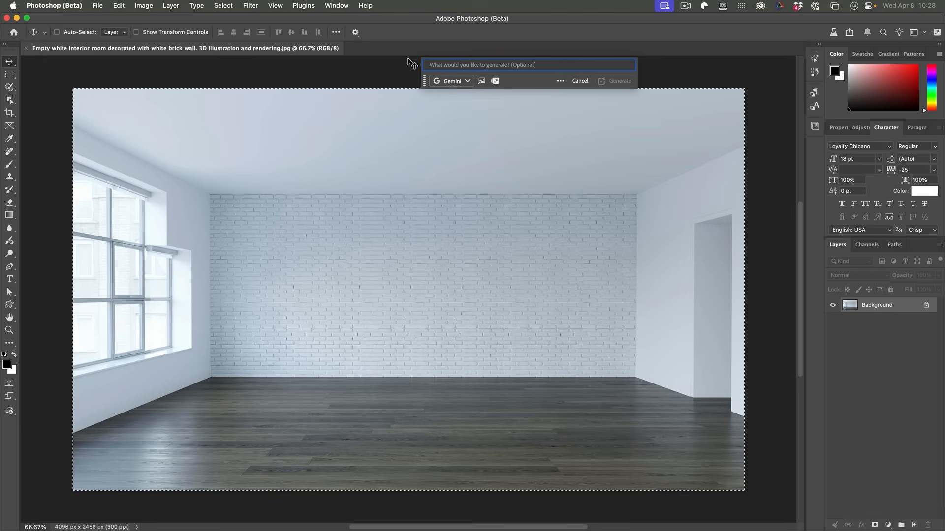
pyautogui.click(482, 80)
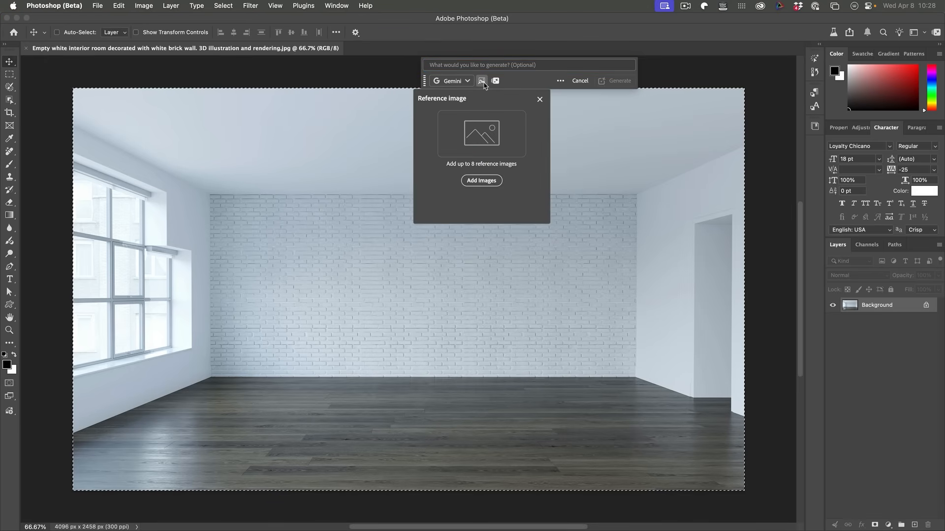
pyautogui.click(479, 181)
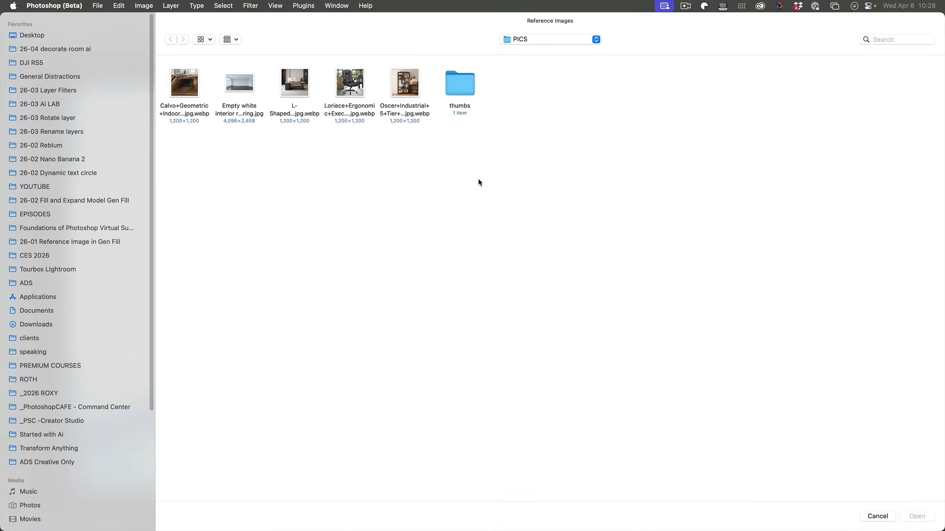
# Preview the desk, executive chair, bookcase and rug image files in the PICS folder.
pyautogui.click(298, 77)
pyautogui.press('space')
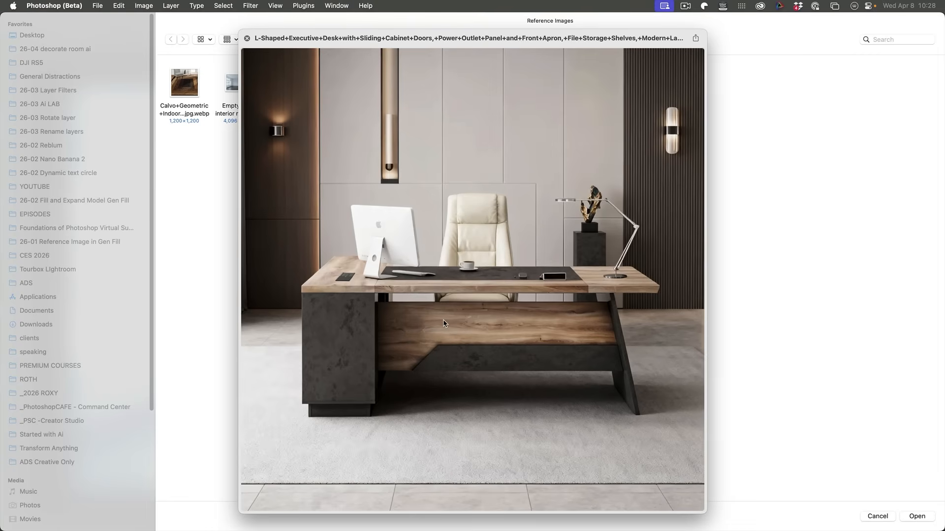
pyautogui.press('space')
pyautogui.click(348, 81)
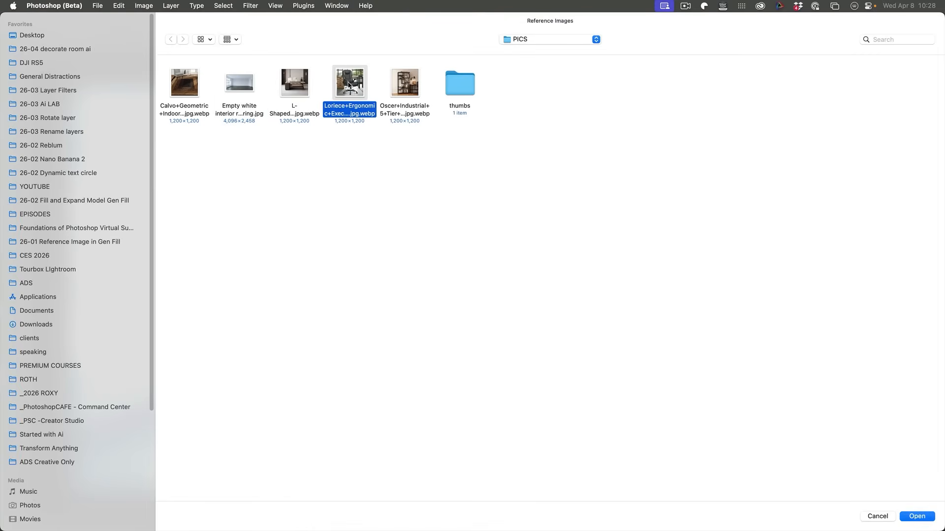
pyautogui.press('space')
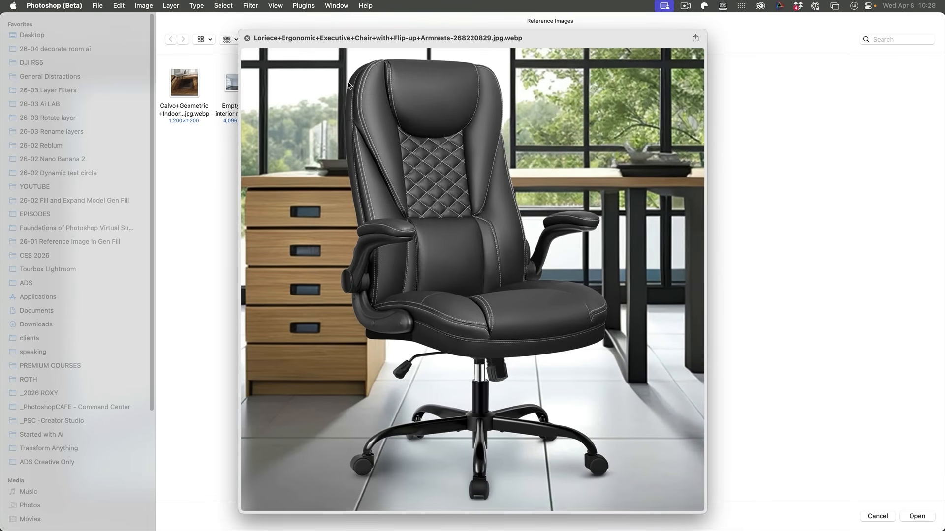
pyautogui.press('space')
pyautogui.click(409, 77)
pyautogui.press('space')
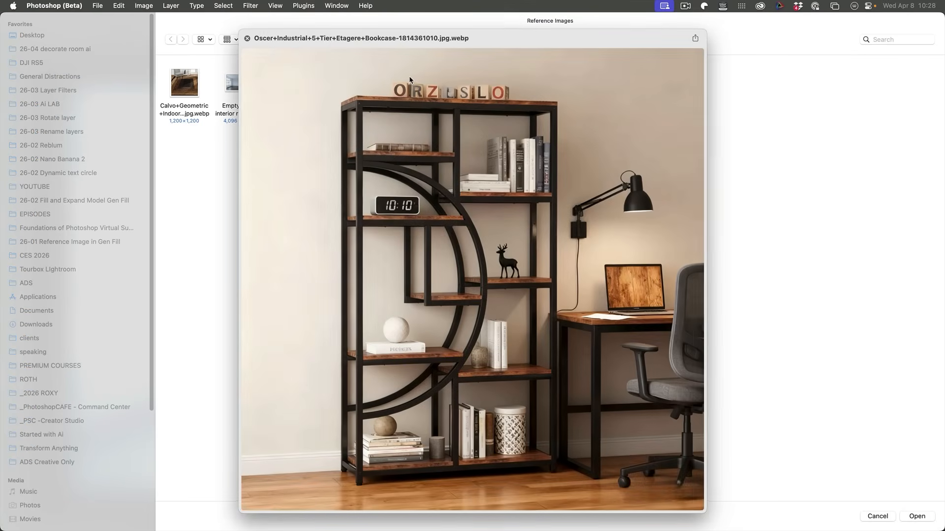
pyautogui.press('space')
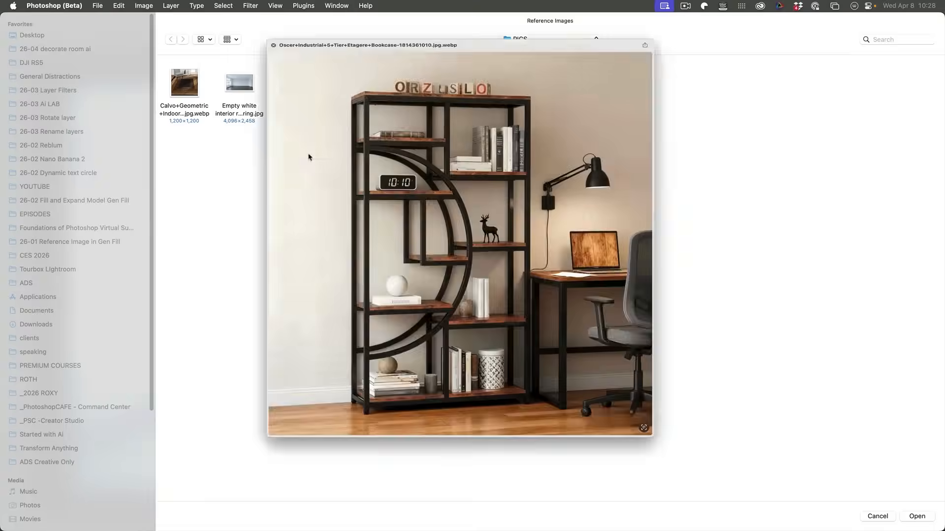
pyautogui.click(184, 92)
pyautogui.press('space')
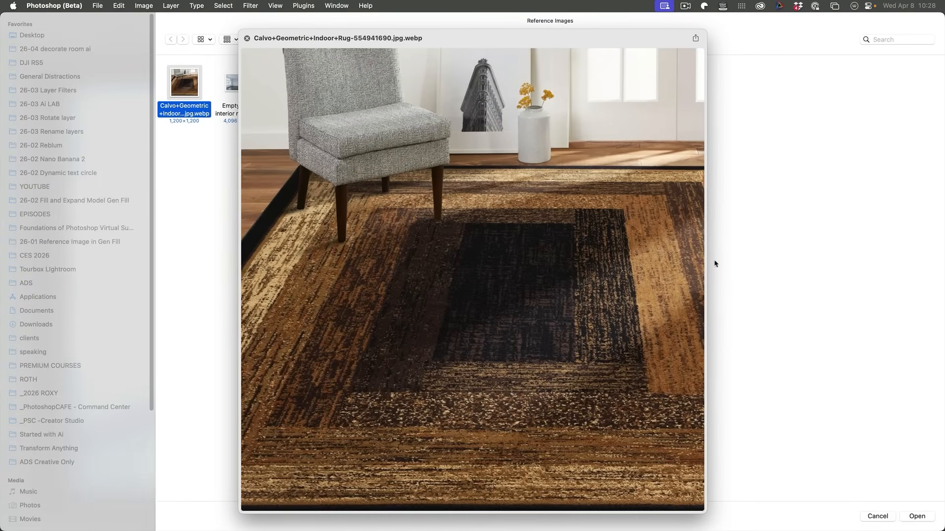
pyautogui.press('space')
# Add the rug, desk, chair and bookcase images as references, leaving out the empty room image, and check the selected images.
pyautogui.moveTo(450, 191); pyautogui.dragTo(163, 68)
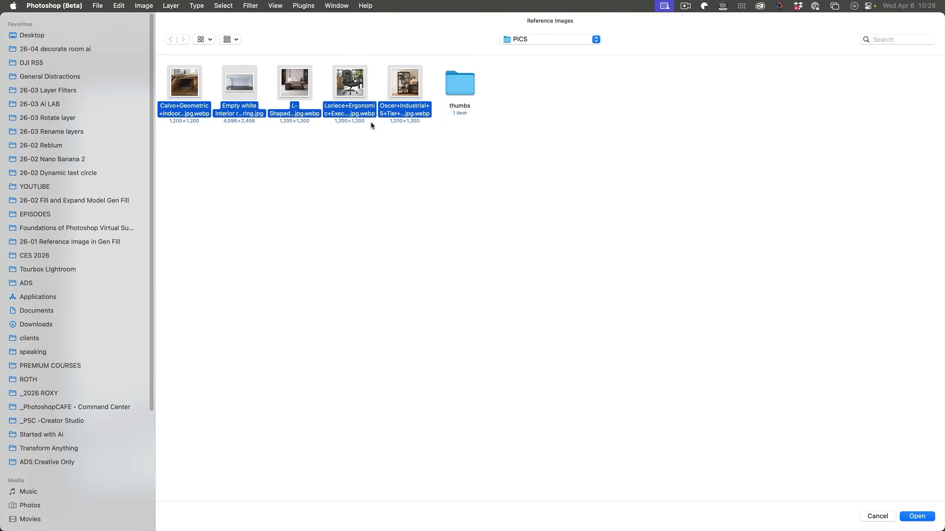
pyautogui.keyDown('super'); pyautogui.click(241, 82); pyautogui.keyUp('super')
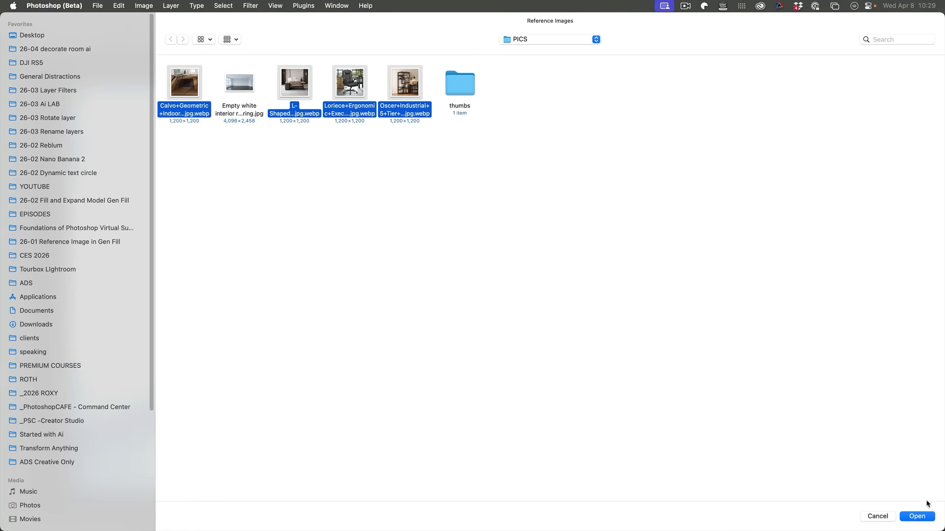
pyautogui.click(917, 516)
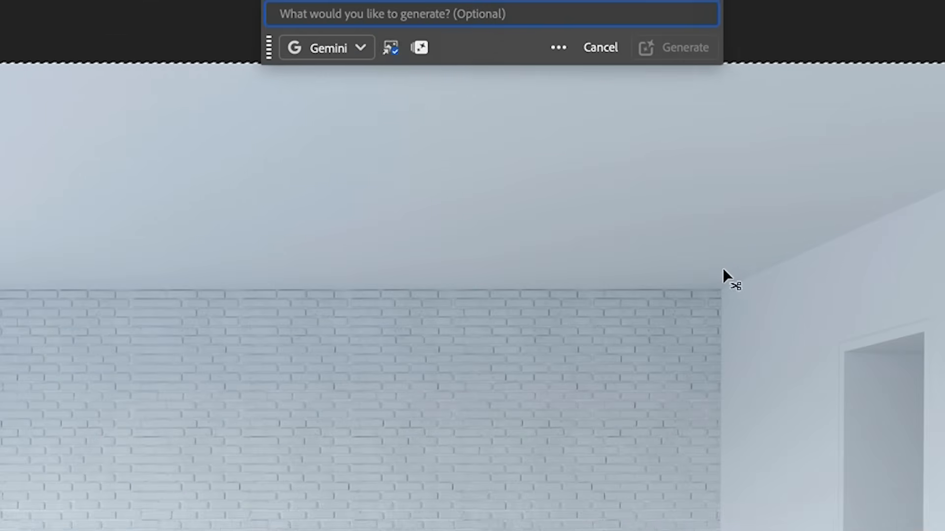
pyautogui.click(390, 47)
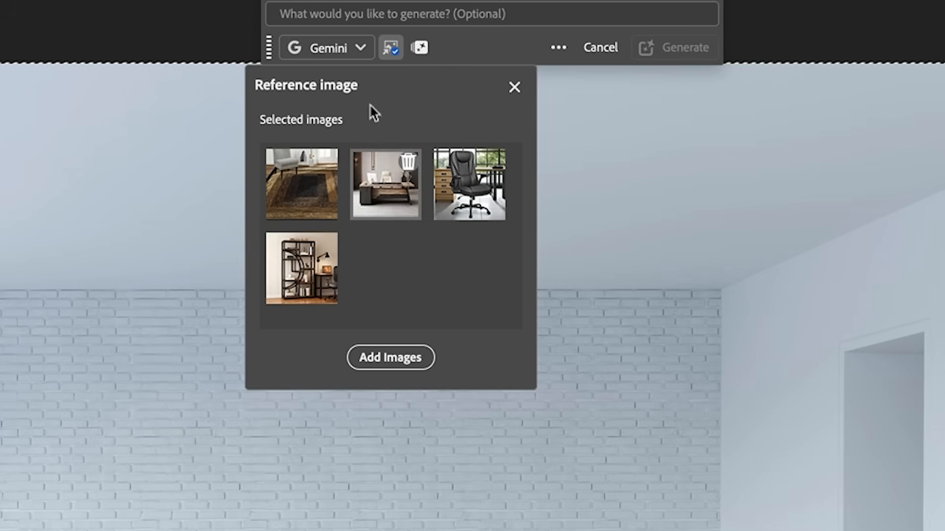
# Enter the Generative Fill prompt "redecorate this room as a YouTube studio using reference images".
pyautogui.click(369, 15)
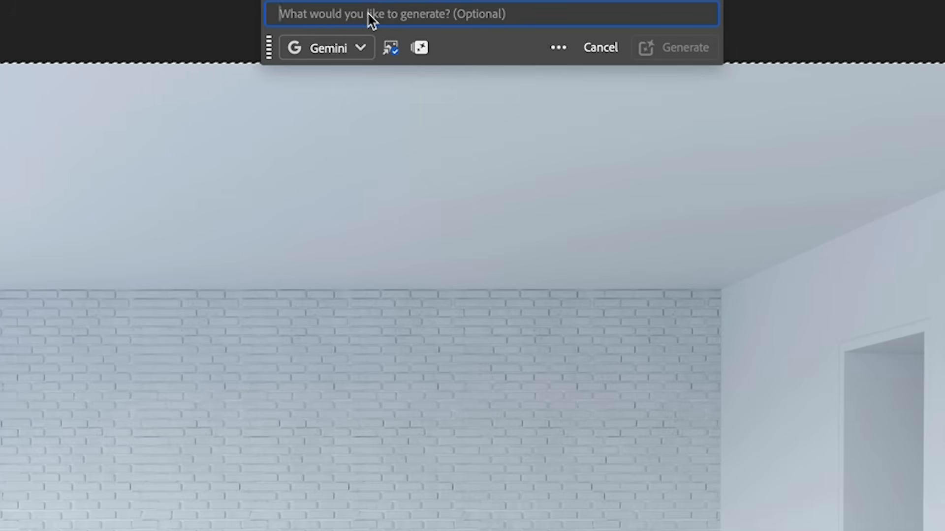
pyautogui.write('redecorate this room')
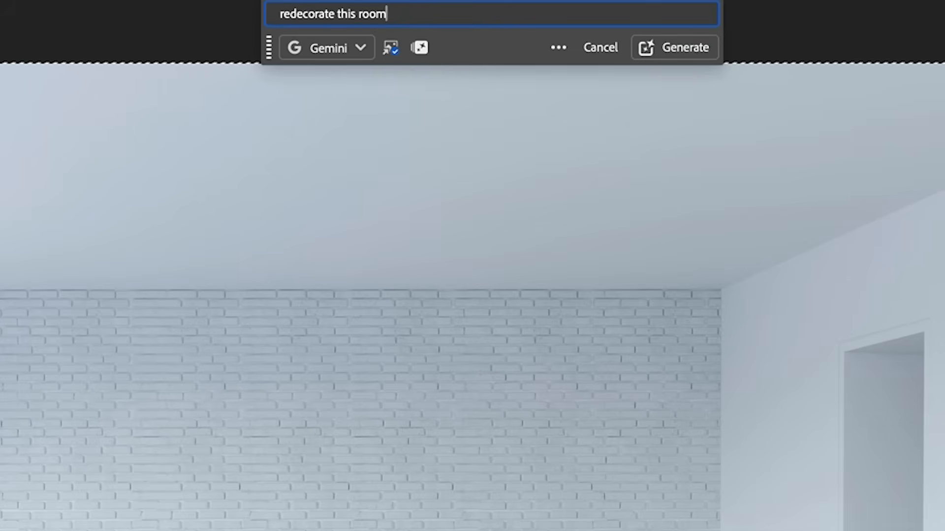
pyautogui.write('as a YouTube studio')
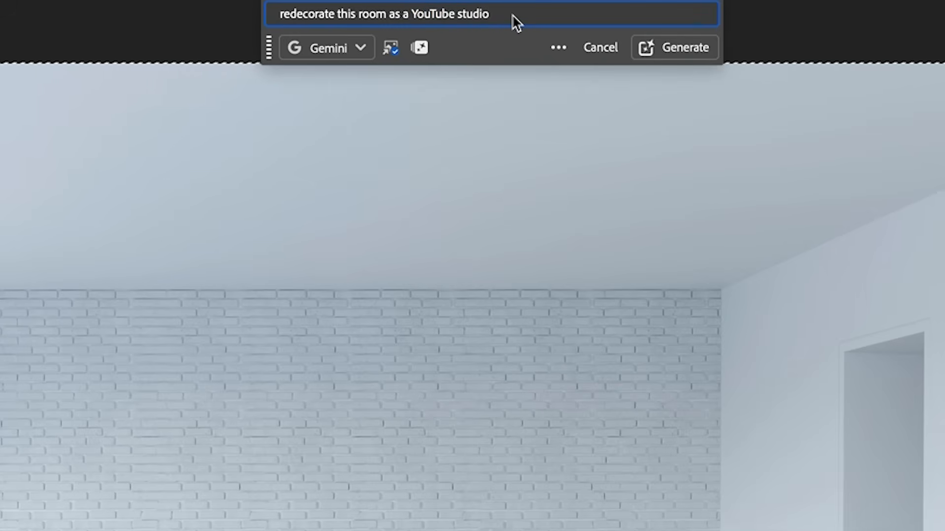
pyautogui.write('using reference images')
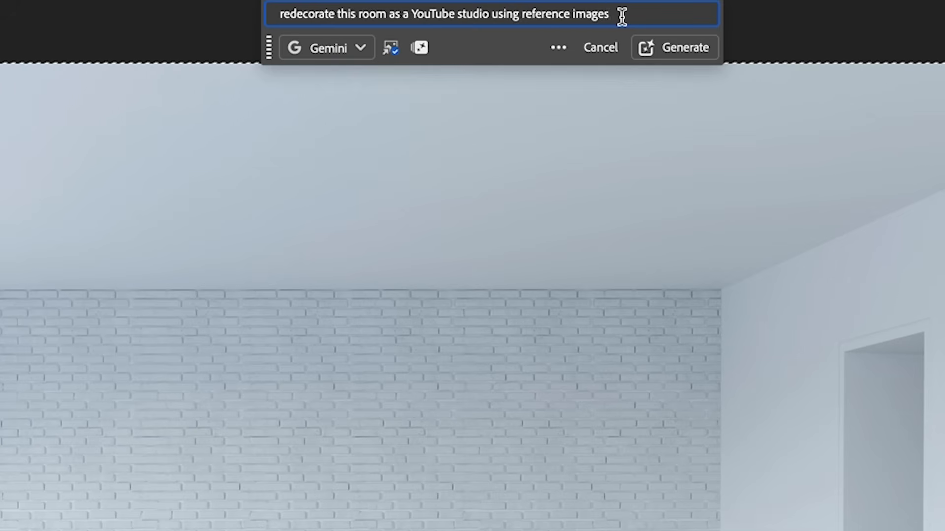
# Try adding three line breaks at the end of the prompt, and delete them.
pyautogui.hotkey('shift', 'Return')
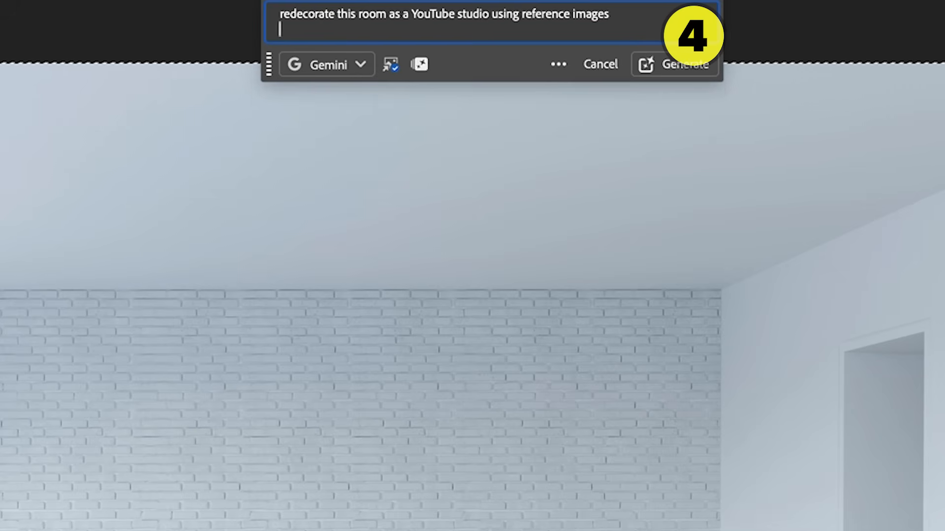
pyautogui.hotkey('shift', 'Return')
pyautogui.hotkey('shift', 'Return')
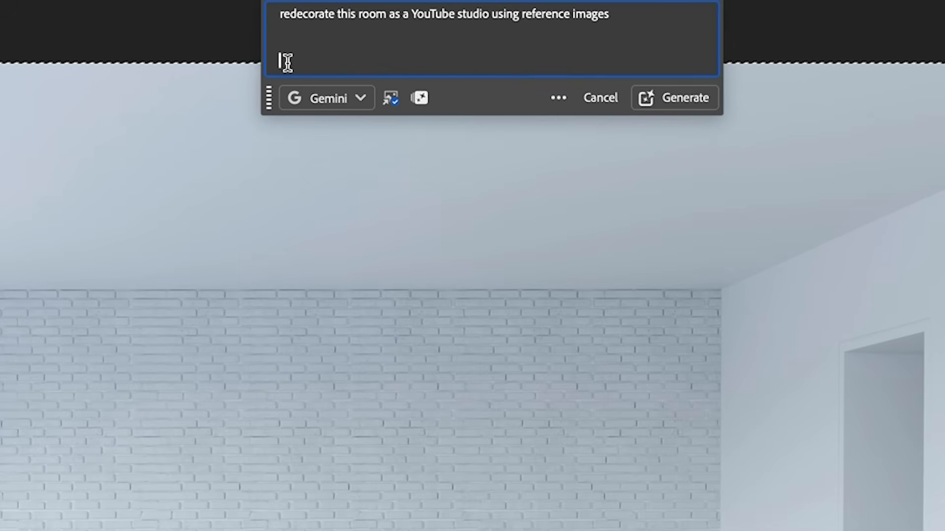
pyautogui.press('BackSpace')
pyautogui.press('BackSpace')
pyautogui.press('BackSpace')
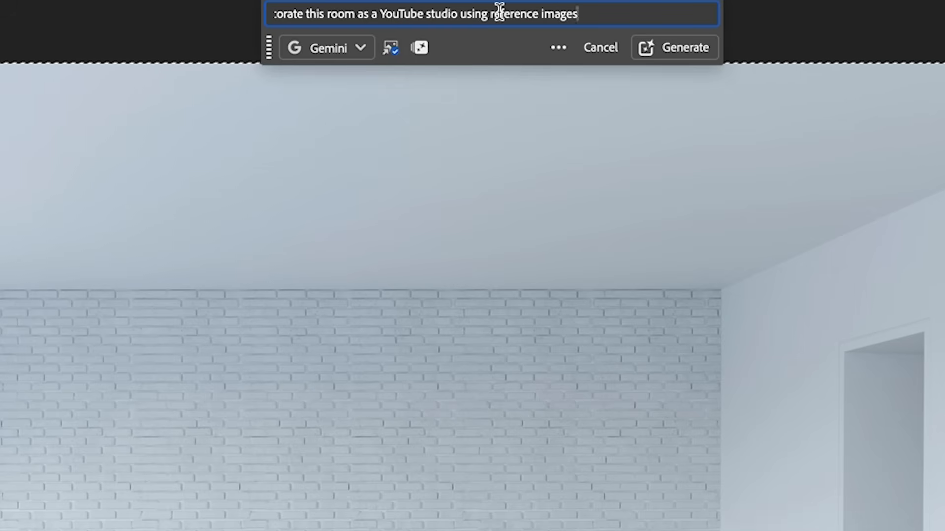
# Generate the YouTube studio redecoration from the entered prompt and the furniture reference images.
pyautogui.click(673, 49)
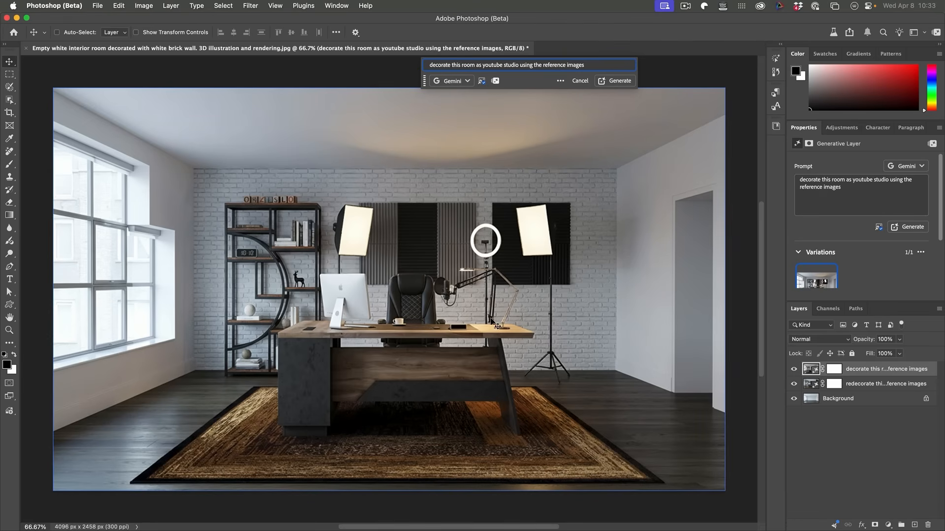
# Apply Generative Fill to the whole image with the prompt "remove the lighting equipment", and compare the result with the previous version.
pyautogui.click(10, 74)
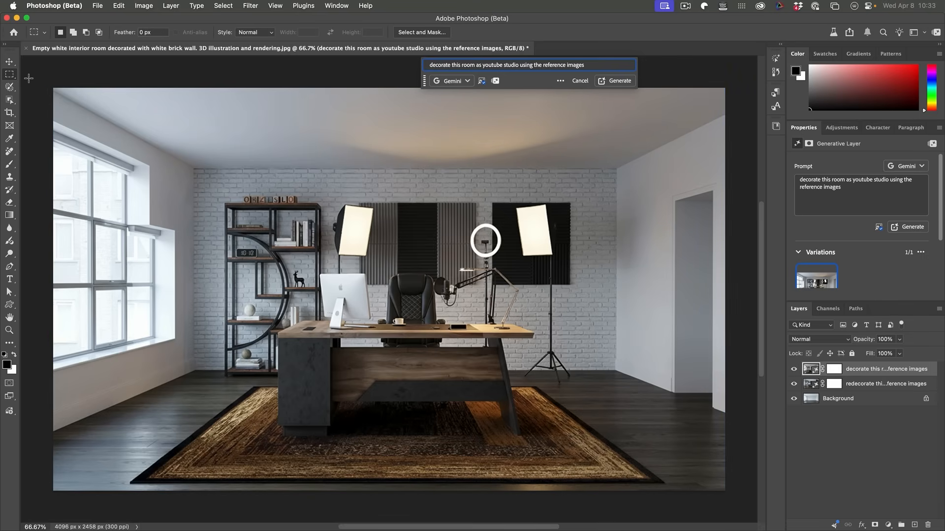
pyautogui.moveTo(49, 84); pyautogui.dragTo(731, 495)
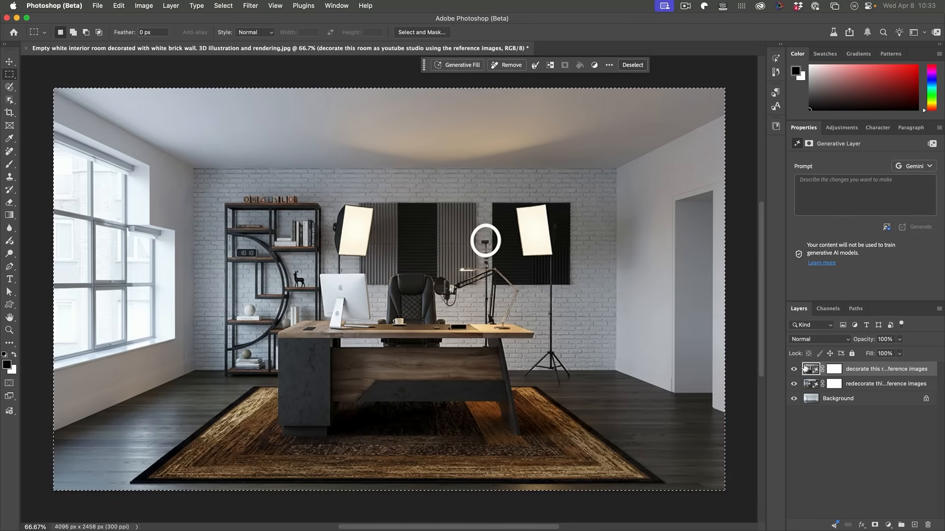
pyautogui.click(461, 65)
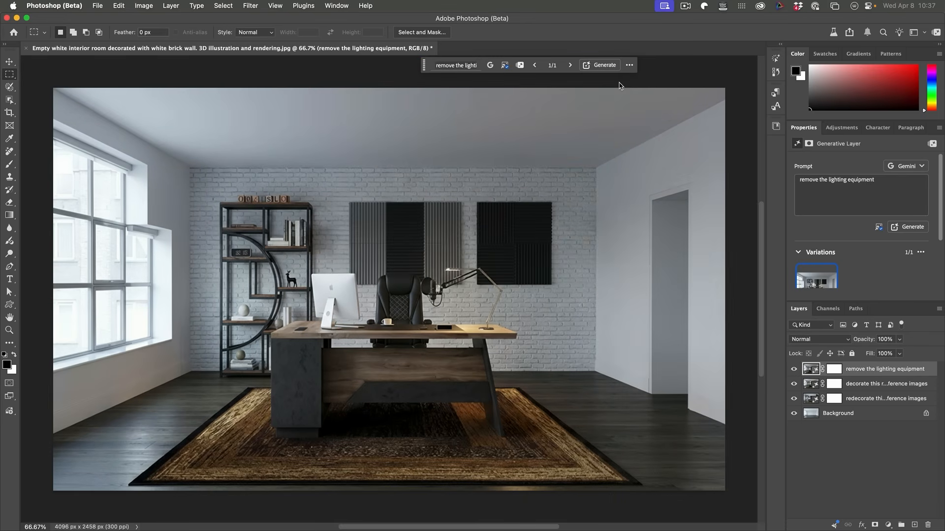
pyautogui.click(793, 369)
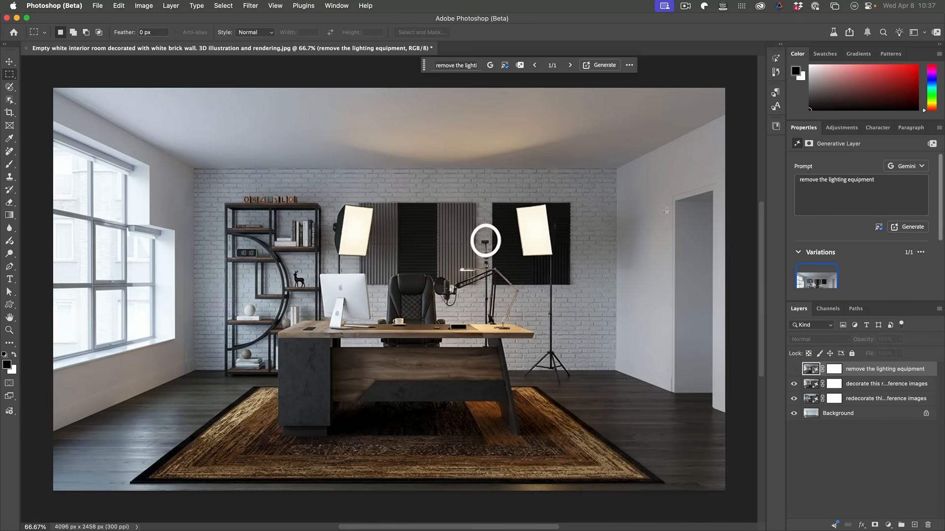
pyautogui.click(794, 369)
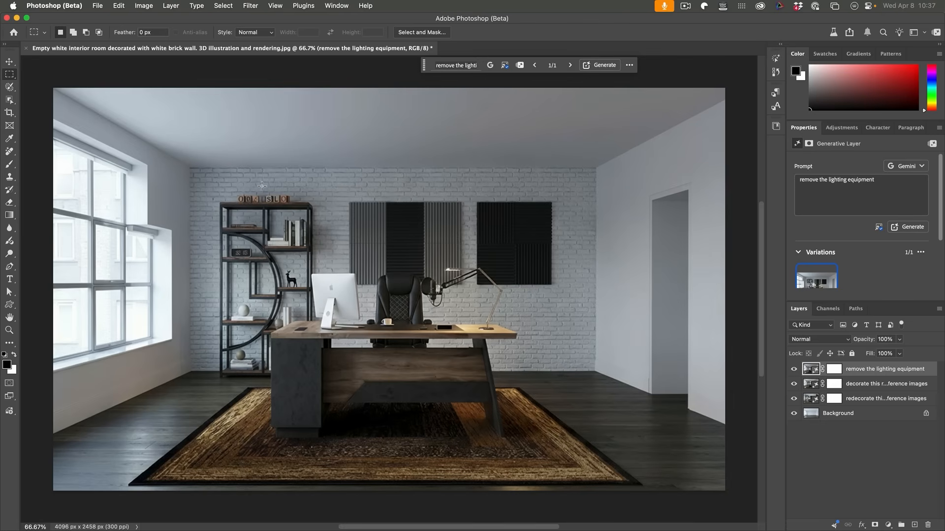
# Select the whole image and enter the Generative Fill prompt "but blinds over the windows, add colored LED lighting in a youtube studio style, mainly blue leds".
pyautogui.moveTo(47, 84); pyautogui.dragTo(741, 460)
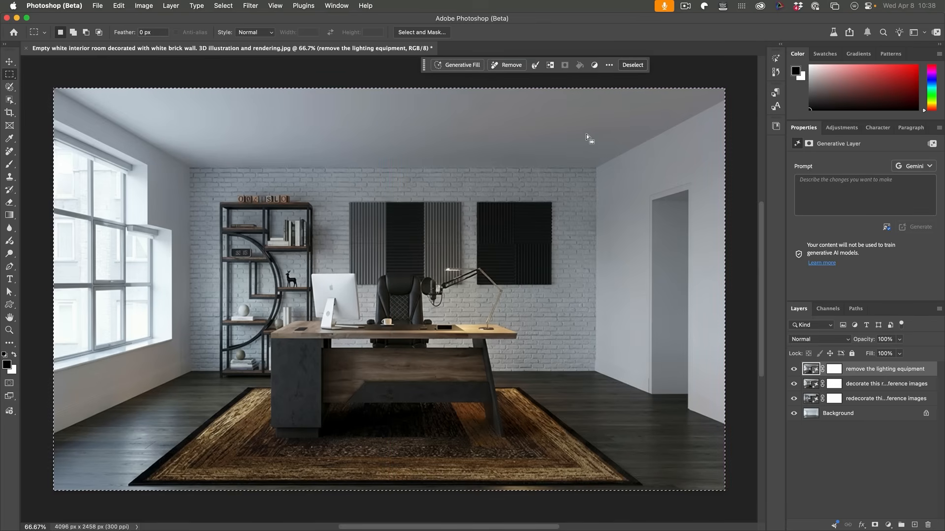
pyautogui.click(472, 65)
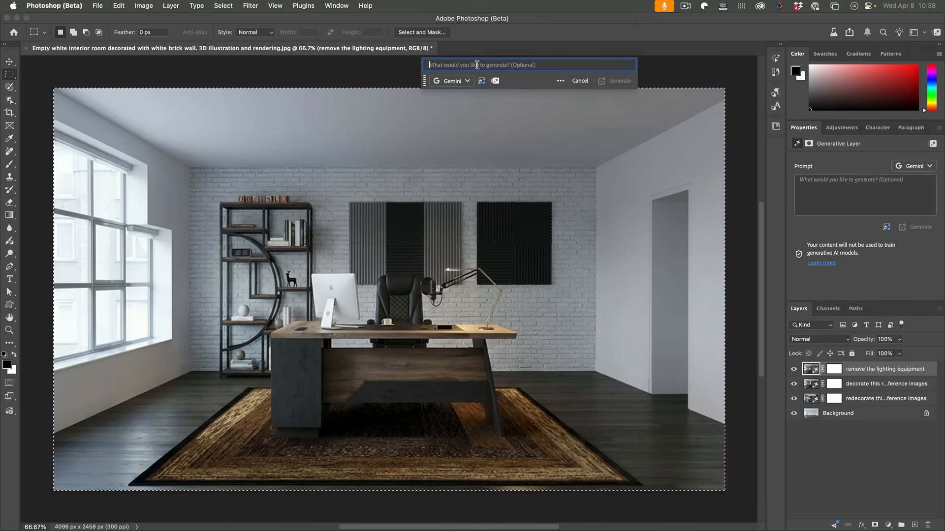
pyautogui.write('but blinds over the windows')
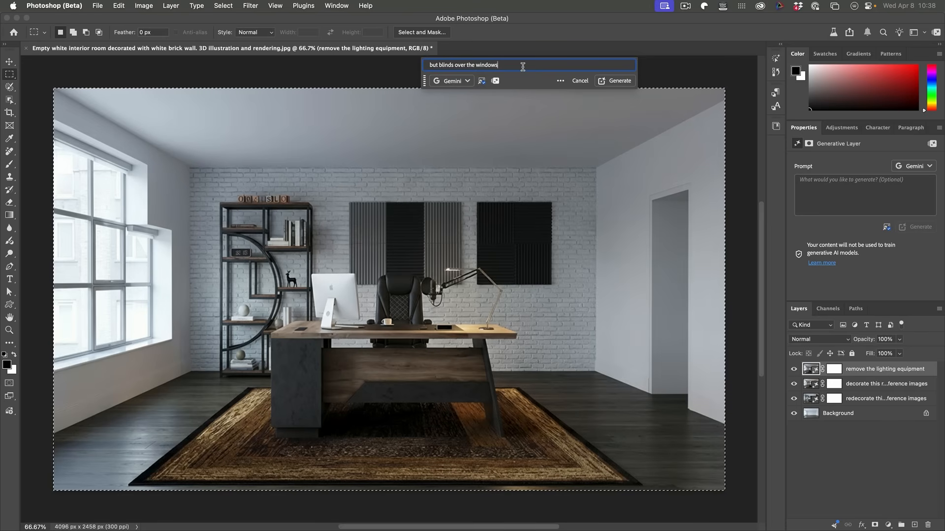
pyautogui.write(', add colored LED lighting in a youtube studio style, mainly blue leds')
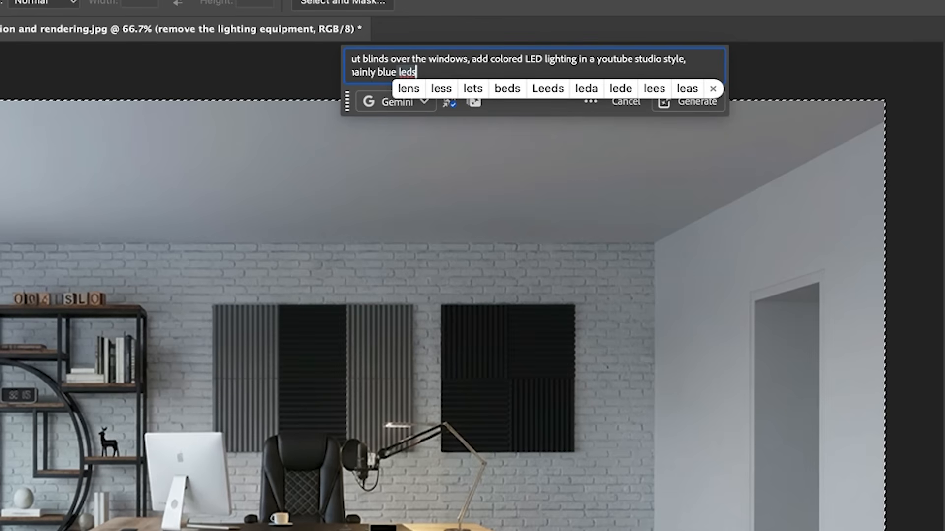
# Correct "leds" to "LEDs" in the prompt and generate the blinds and colored lighting.
pyautogui.click(573, 59)
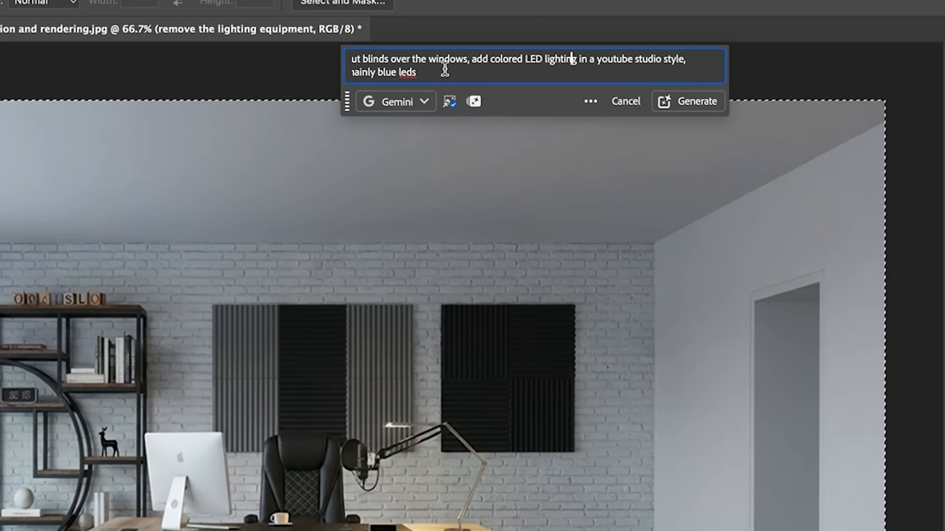
pyautogui.moveTo(430, 69); pyautogui.dragTo(402, 69)
pyautogui.write('LEDs')
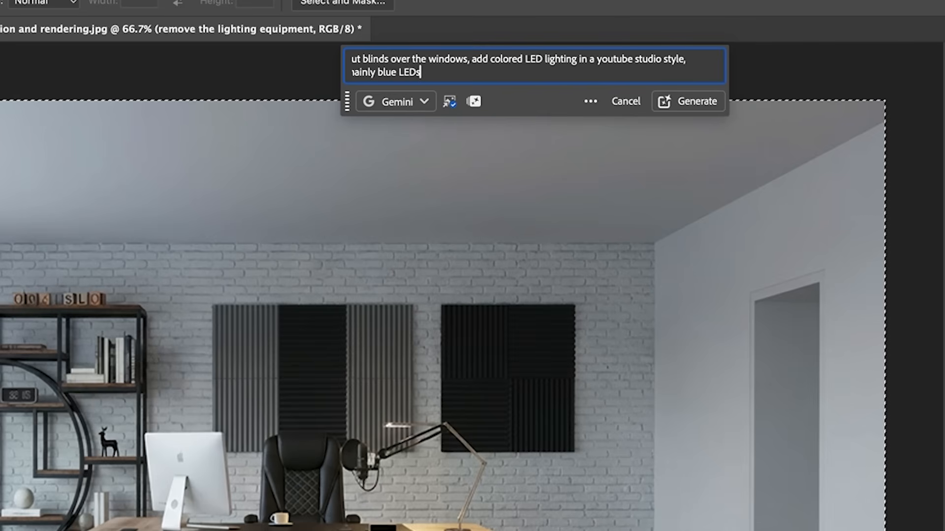
pyautogui.click(695, 105)
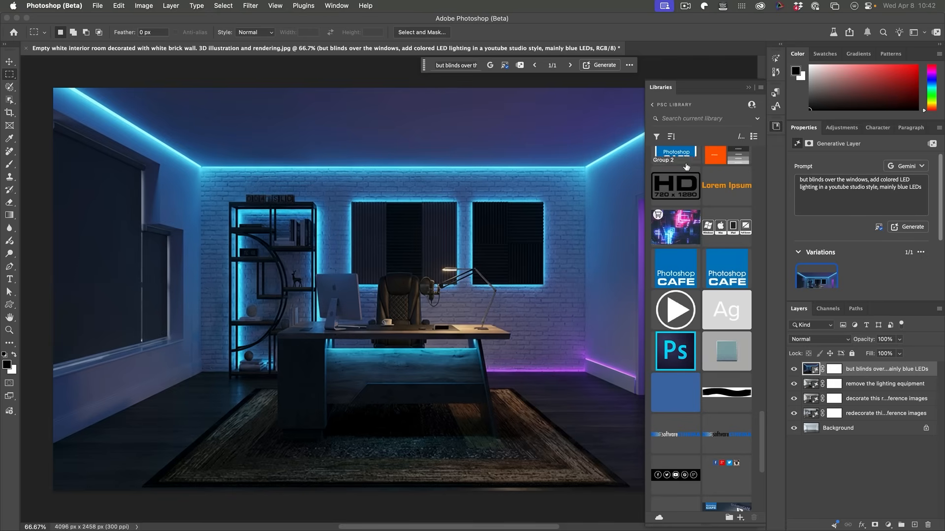
# Place the blue PhotoshopCAFE logo from the PSC Library inside the right acoustic wall panel, scaled to about 385 by 364 px.
pyautogui.moveTo(680, 267); pyautogui.dragTo(513, 241)
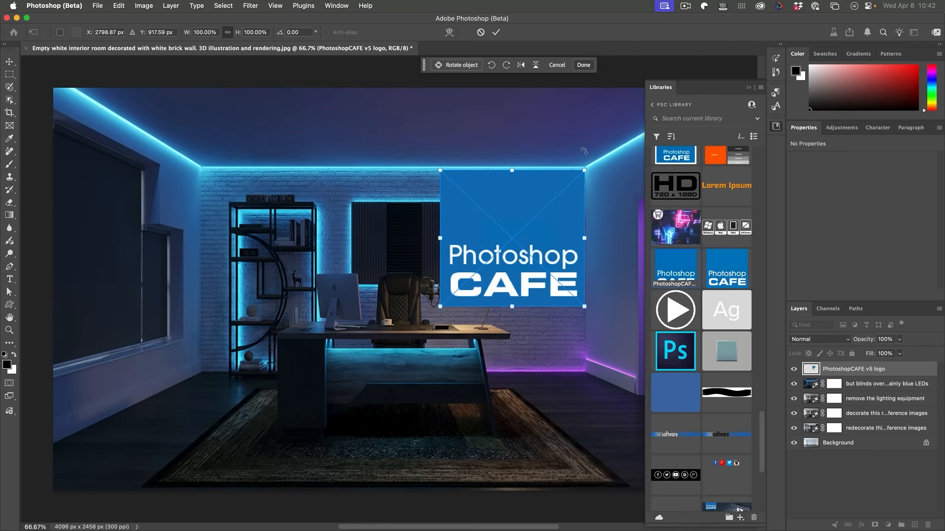
pyautogui.moveTo(587, 171); pyautogui.dragTo(522, 233)
pyautogui.press('Return')
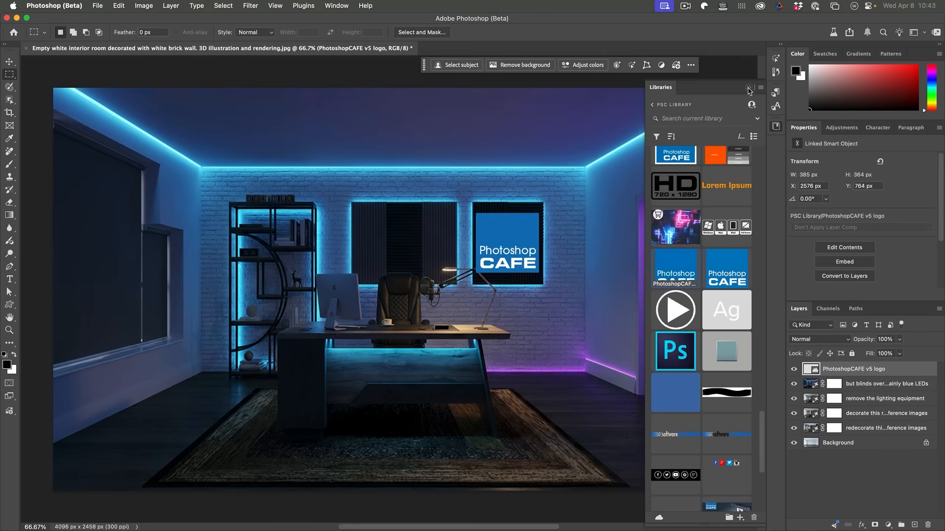
pyautogui.click(748, 89)
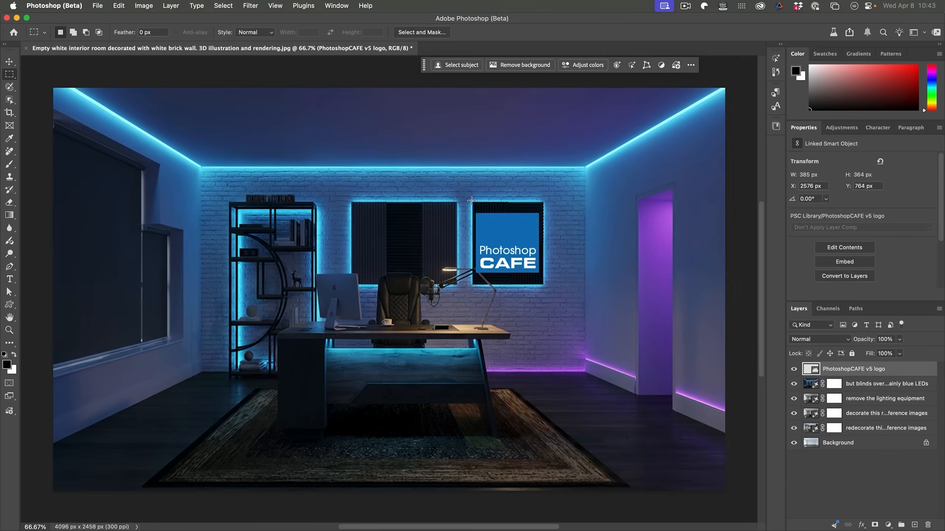
# Select the acoustic panel around the logo, about 447 by 526 px, and choose Firefly Image 5 (Preview) as the Generative Fill model.
pyautogui.moveTo(471, 200); pyautogui.dragTo(494, 237)
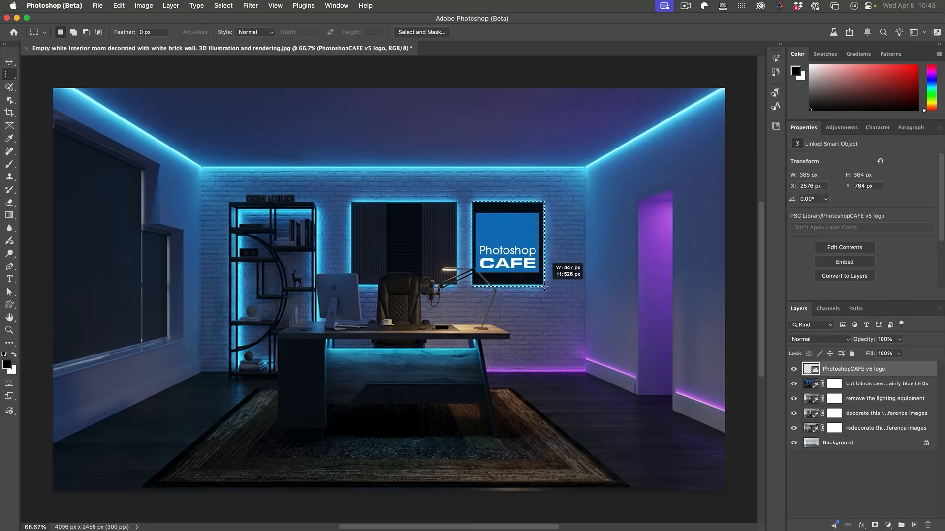
pyautogui.moveTo(544, 287); pyautogui.dragTo(545, 287)
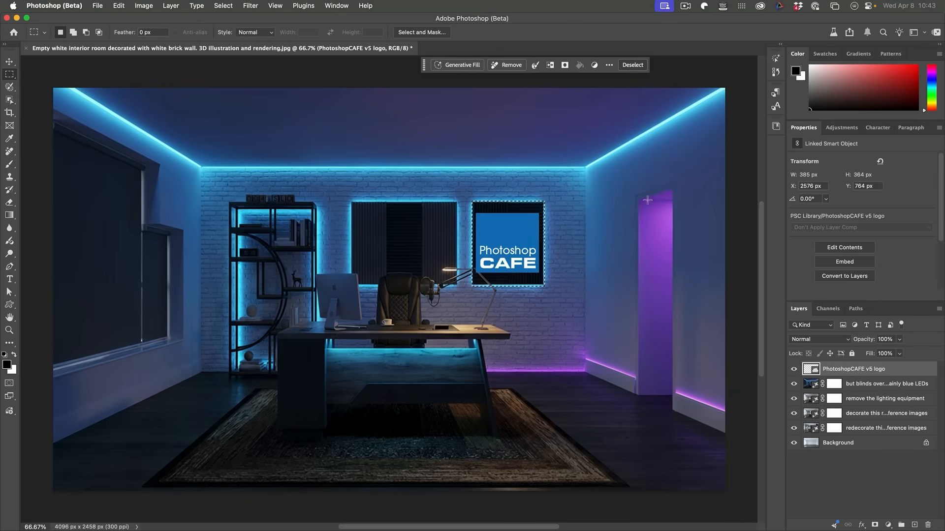
pyautogui.click(458, 66)
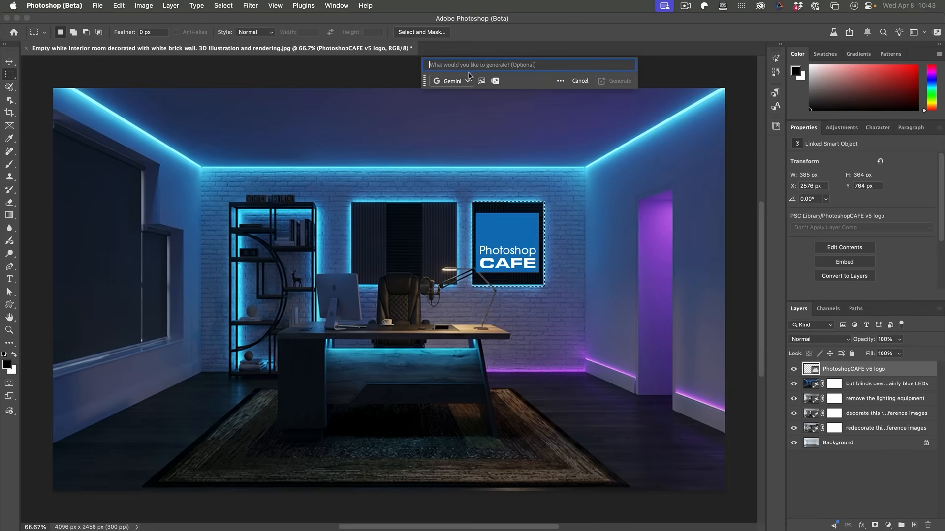
pyautogui.click(467, 82)
pyautogui.click(390, 113)
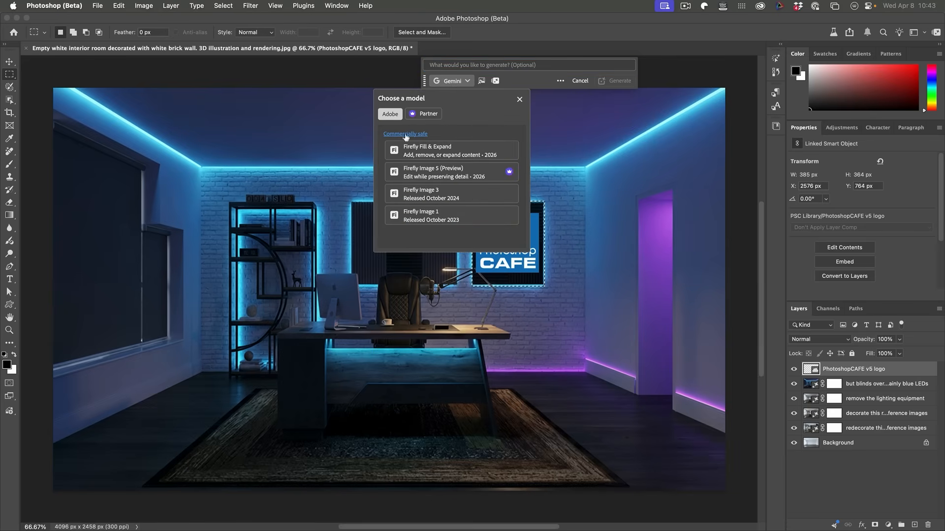
pyautogui.click(482, 178)
# Generate the selected logo area with the prompt "change into a glowing neon sign".
pyautogui.click(488, 64)
pyautogui.write('change into a glowing neon sign')
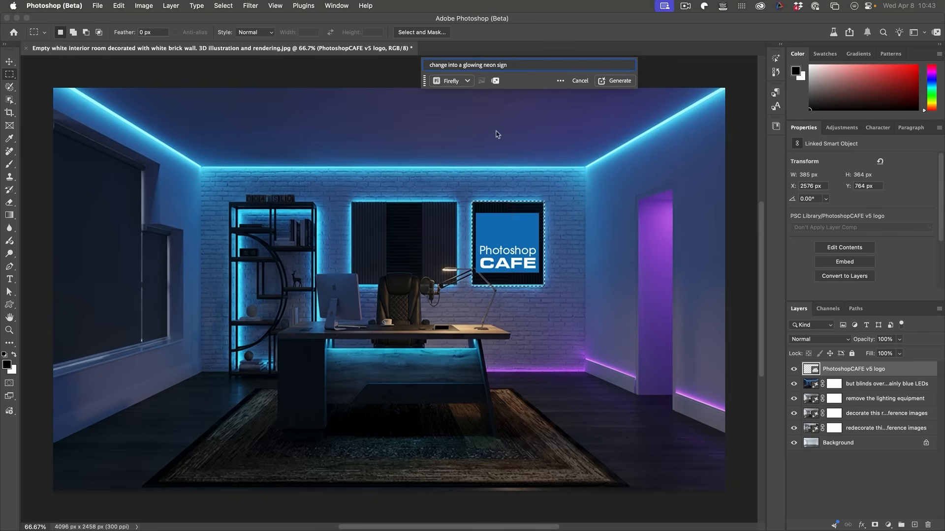
pyautogui.click(615, 80)
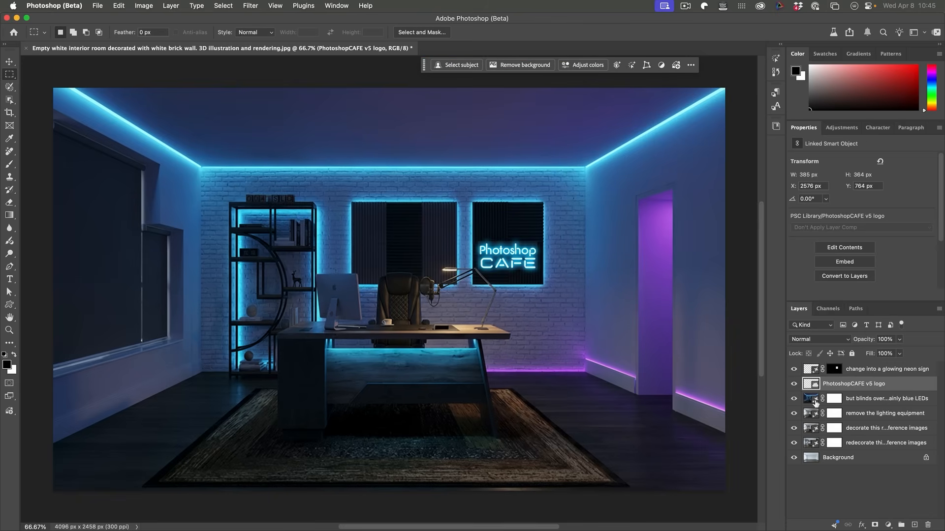
# Compare the finished studio with the original empty room by briefly showing only the Background layer.
pyautogui.keyDown('alt'); pyautogui.click(794, 457); pyautogui.keyUp('alt')
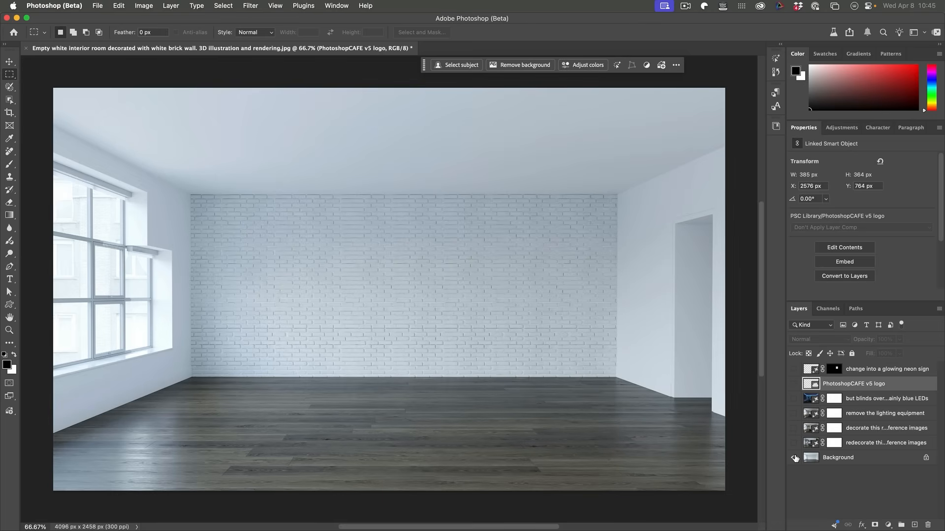
pyautogui.keyDown('alt'); pyautogui.click(795, 458); pyautogui.keyUp('alt')
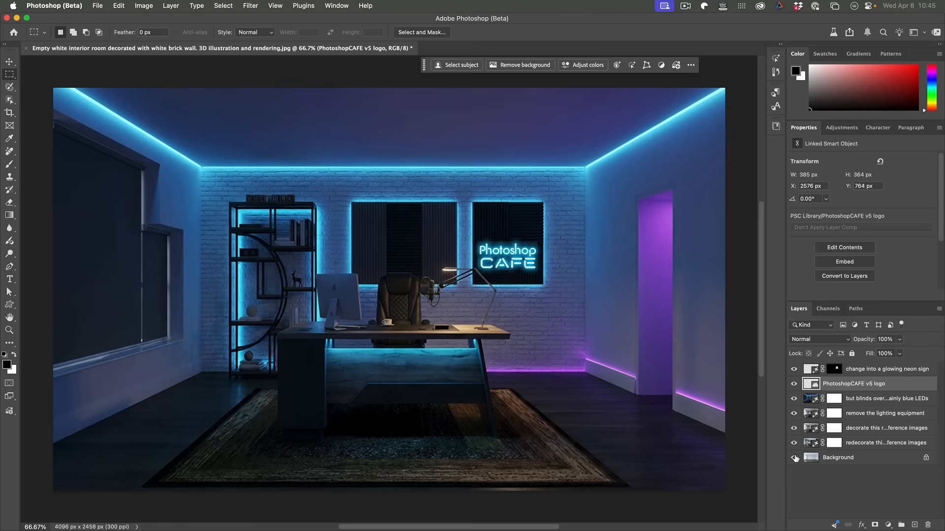